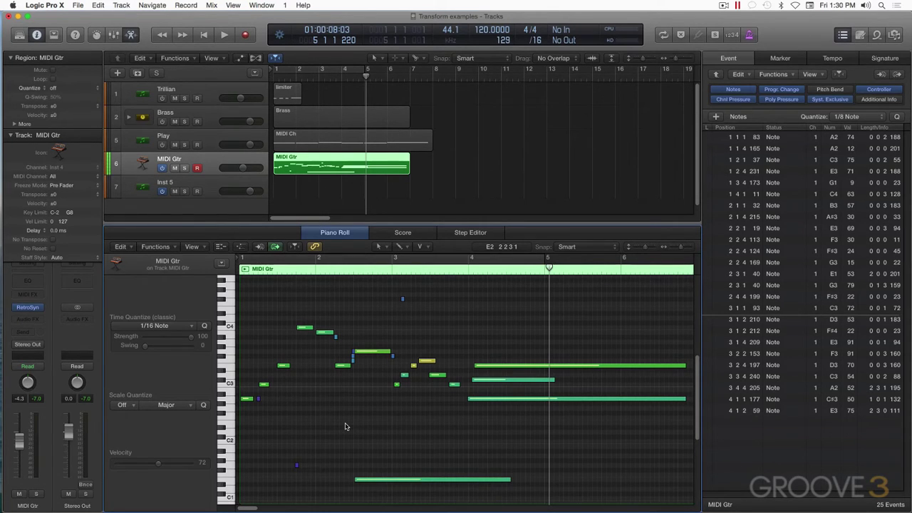
Play the guitar part from the start of the project to audition it.
{"action": "key", "text": "Return"}
{"action": "key", "text": "space"}
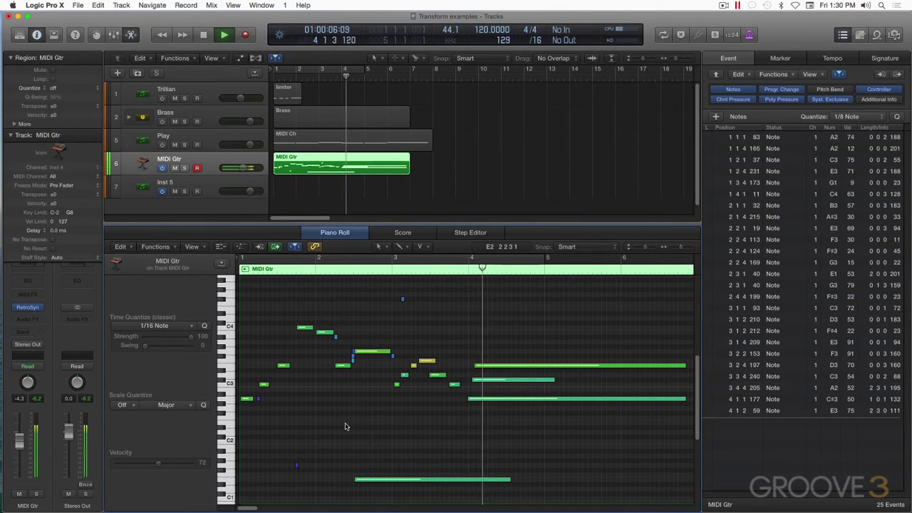
{"action": "key", "text": "space"}
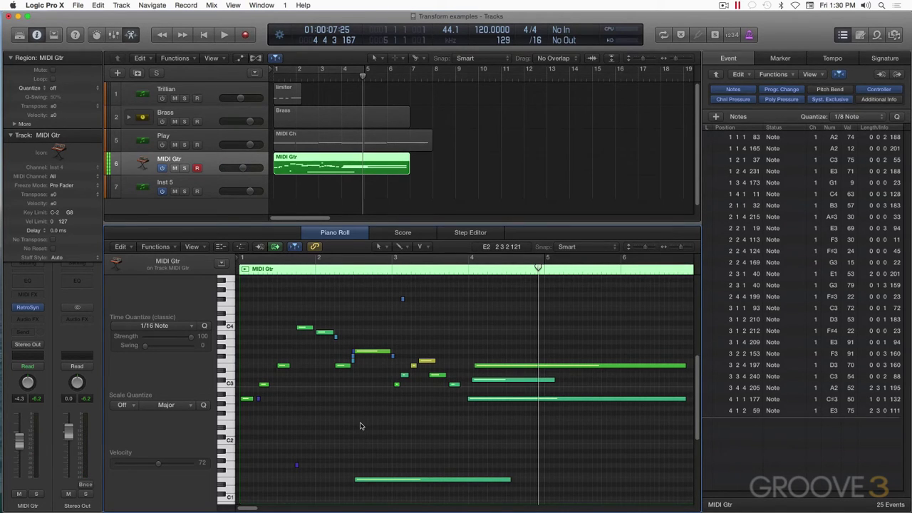
In the Transform window, set the pitch condition to outside A2 to C4.
{"action": "key", "text": "super+9"}
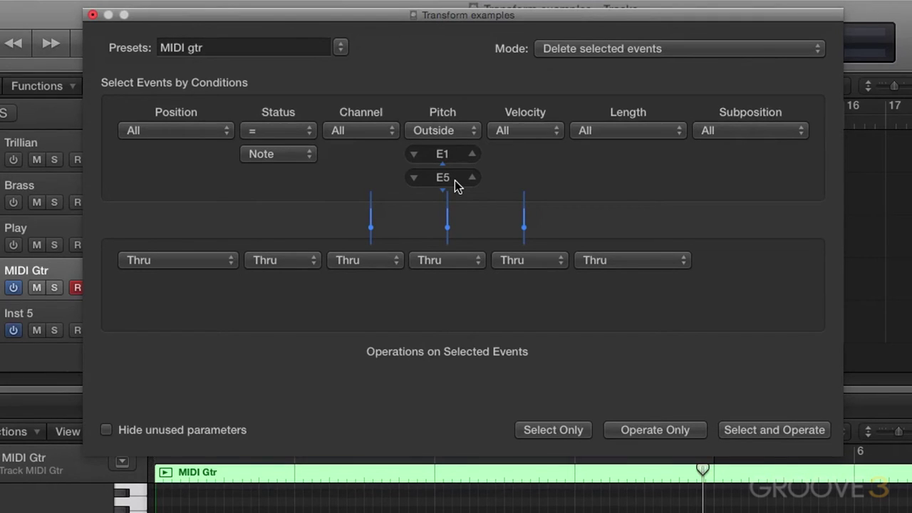
{"action": "double_click", "coordinate": [449, 152]}
{"action": "type", "text": "a2"}
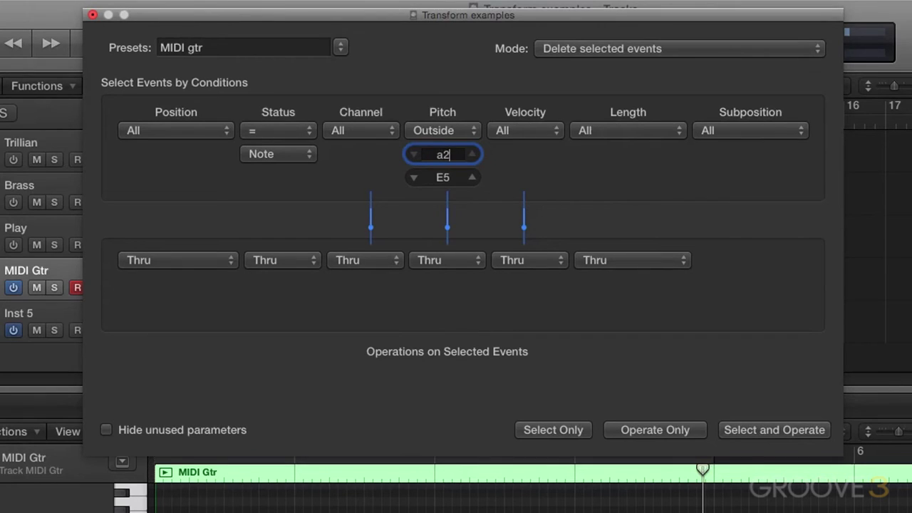
{"action": "key", "text": "Tab"}
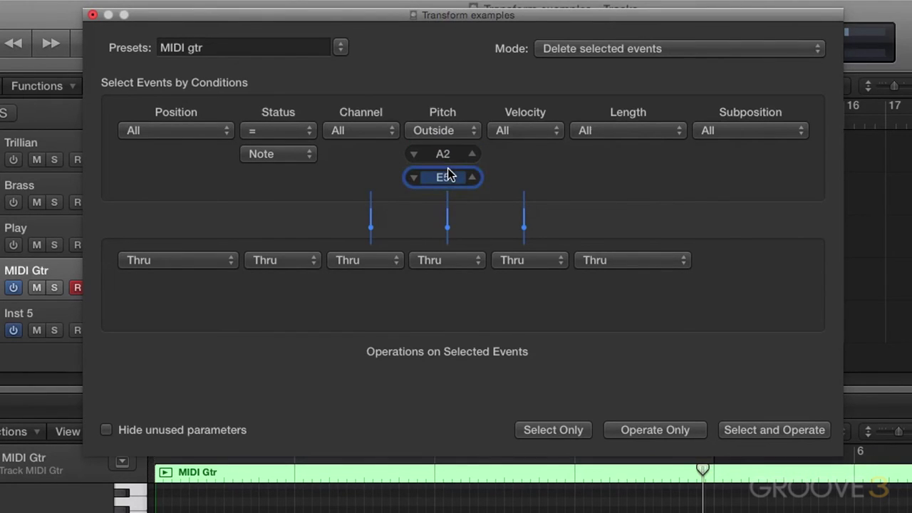
{"action": "type", "text": "c4"}
{"action": "key", "text": "Return"}
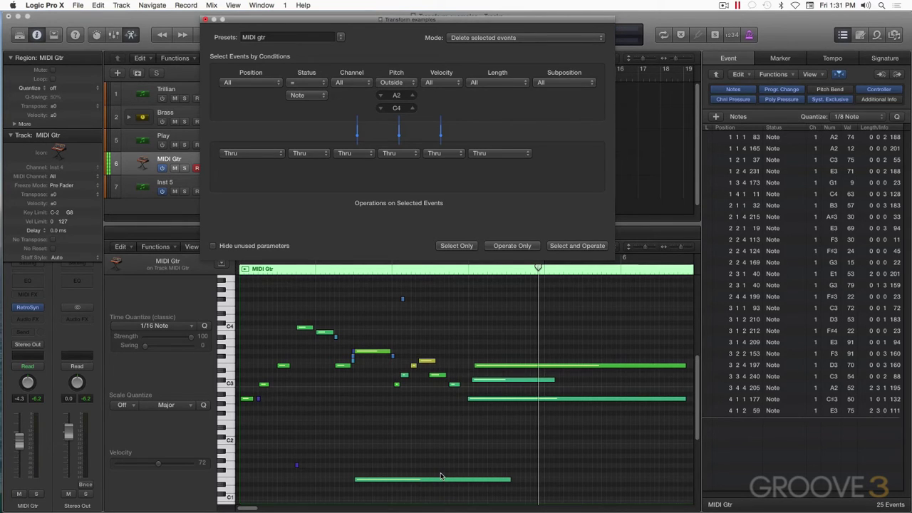
Select the five notes pitched outside A2–C4 and delete them from the region.
{"action": "left_click", "coordinate": [473, 245]}
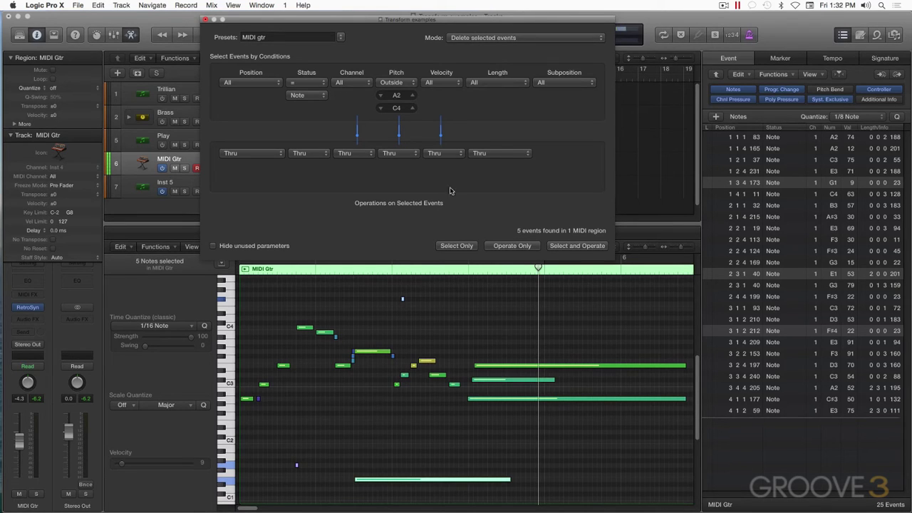
{"action": "left_click", "coordinate": [510, 246]}
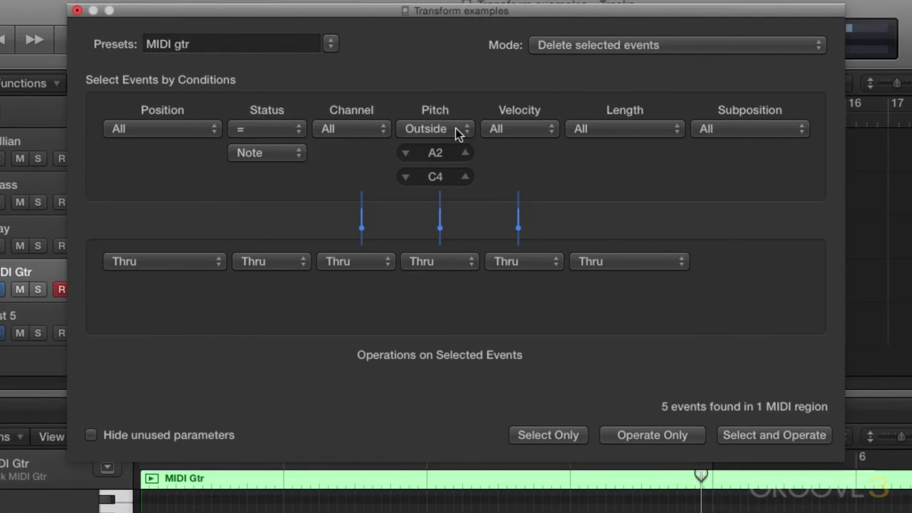
Set the pitch condition to All and the length condition to <=.
{"action": "left_click", "coordinate": [456, 129]}
{"action": "left_click", "coordinate": [440, 34]}
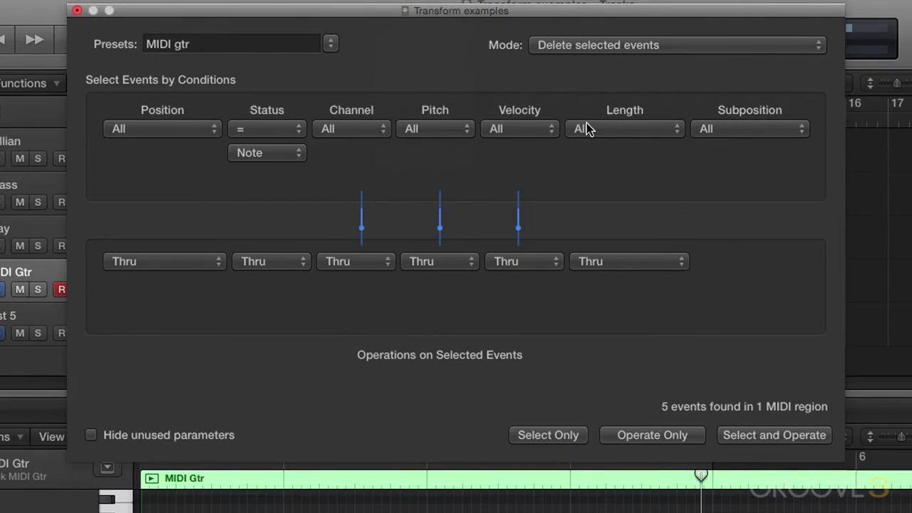
{"action": "left_click", "coordinate": [632, 132]}
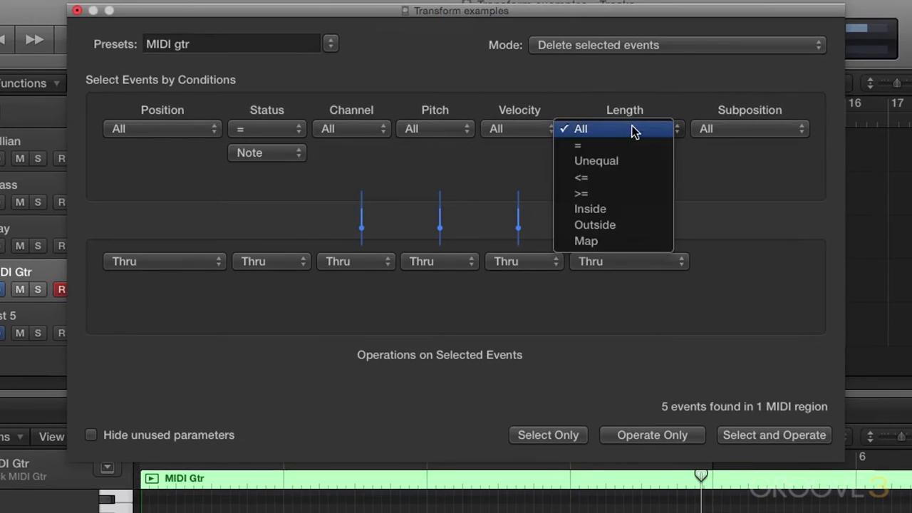
{"action": "left_click", "coordinate": [620, 178]}
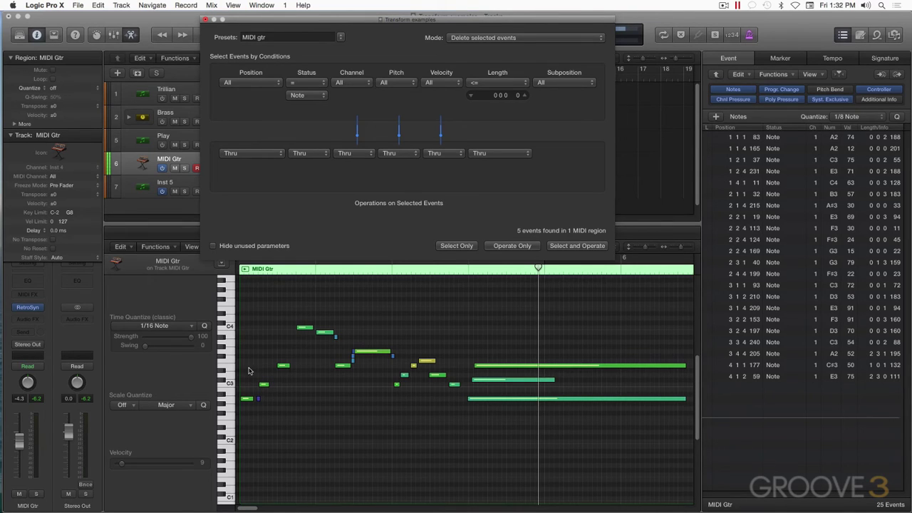
Check a short note near C3, then set the length threshold to 0 0 0 210.
{"action": "left_click_drag", "start_coordinate": [284, 357], "coordinate": [243, 429]}
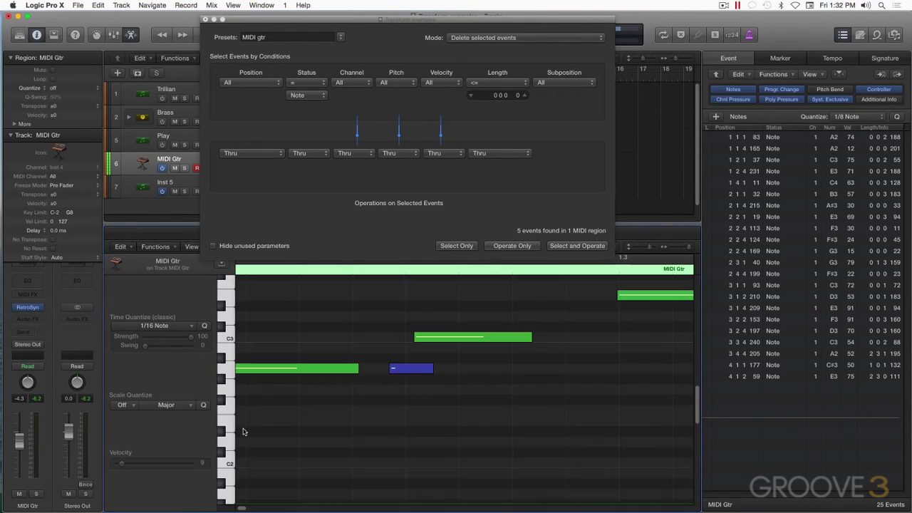
{"action": "left_click", "coordinate": [414, 369]}
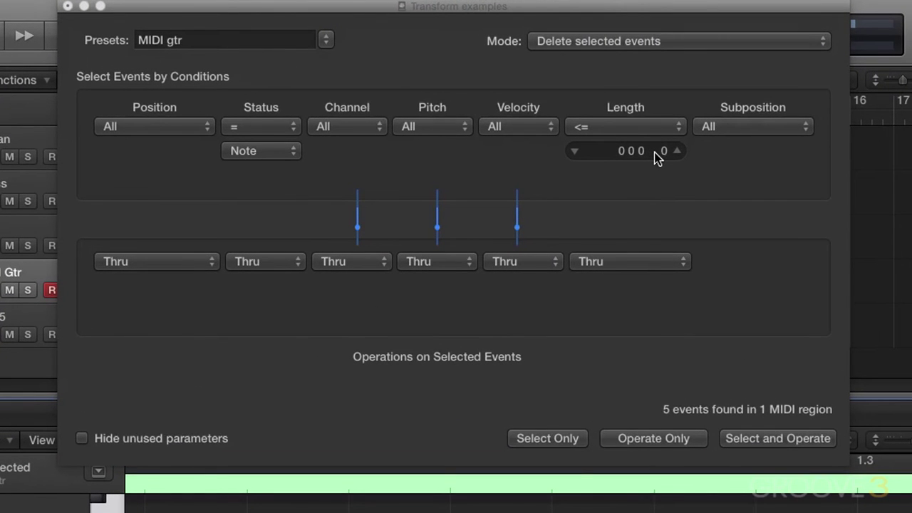
{"action": "double_click", "coordinate": [657, 155]}
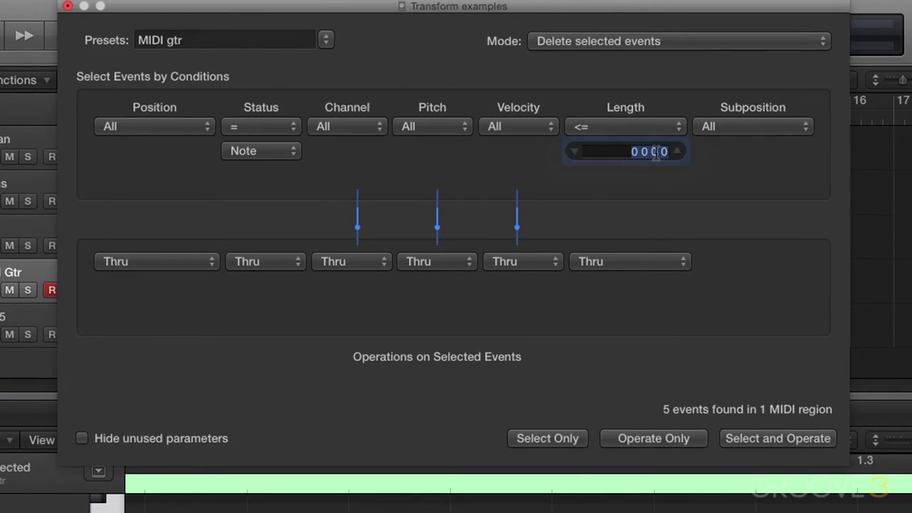
{"action": "type", "text": "0.0.0."}
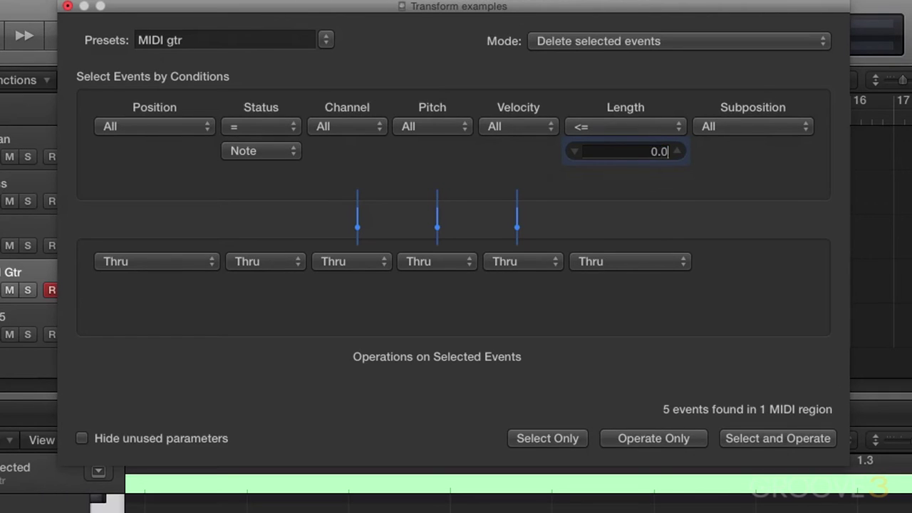
{"action": "type", "text": "210"}
{"action": "key", "text": "Return"}
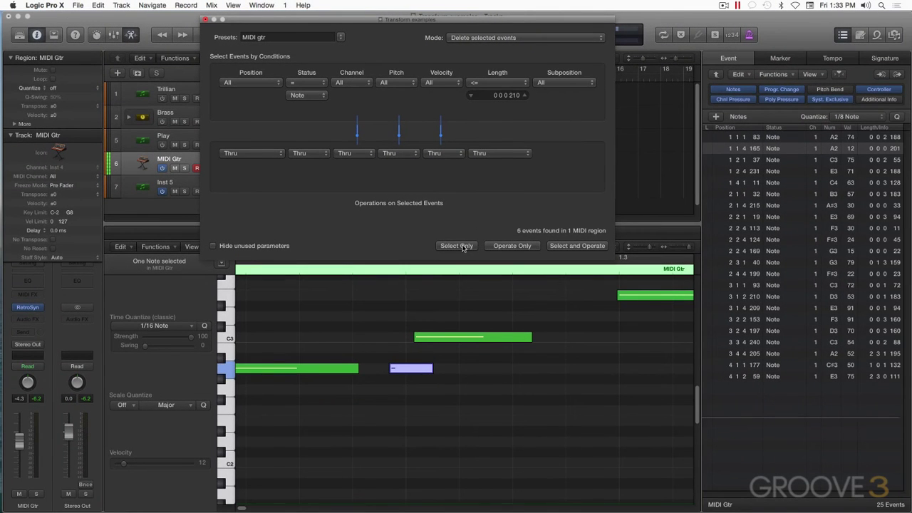
Select the six short notes and zoom in to inspect them between C3 and C4.
{"action": "left_click", "coordinate": [457, 246]}
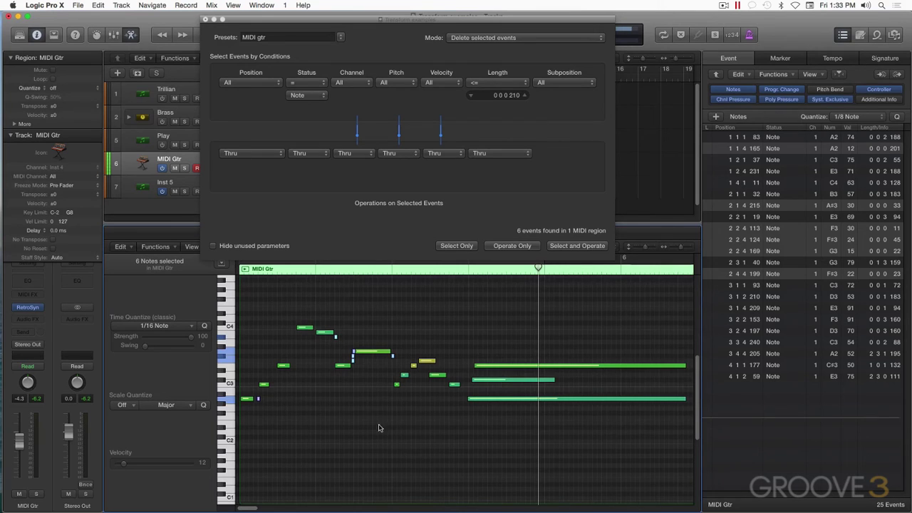
{"action": "left_click_drag", "start_coordinate": [331, 324], "coordinate": [413, 392]}
{"action": "left_click", "coordinate": [402, 329], "text": "ctrl+alt"}
{"action": "left_click_drag", "start_coordinate": [311, 309], "coordinate": [412, 404]}
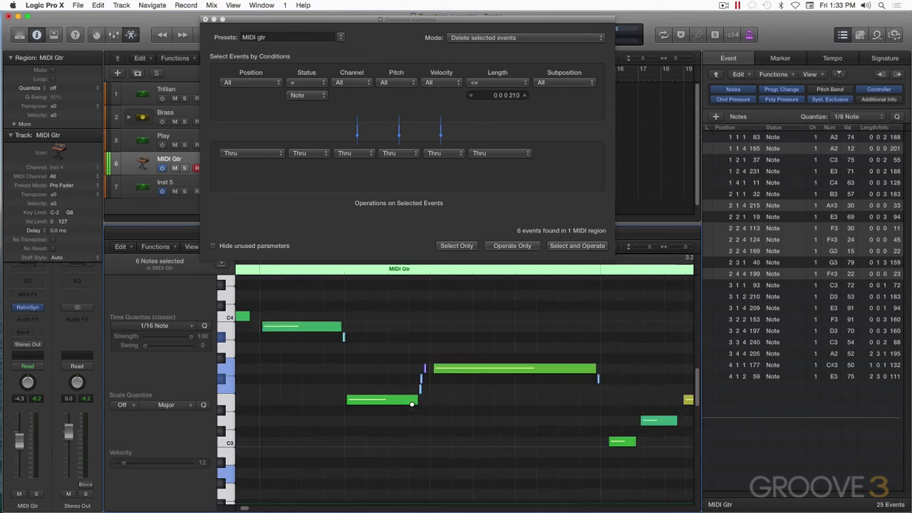
{"action": "left_click", "coordinate": [419, 350], "text": "ctrl+alt"}
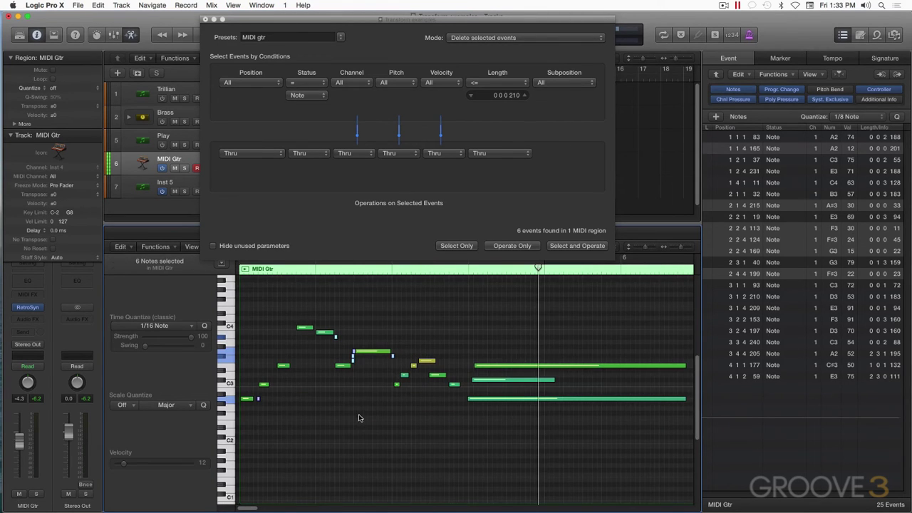
{"action": "left_click", "coordinate": [361, 418]}
{"action": "left_click_drag", "start_coordinate": [407, 326], "coordinate": [321, 421]}
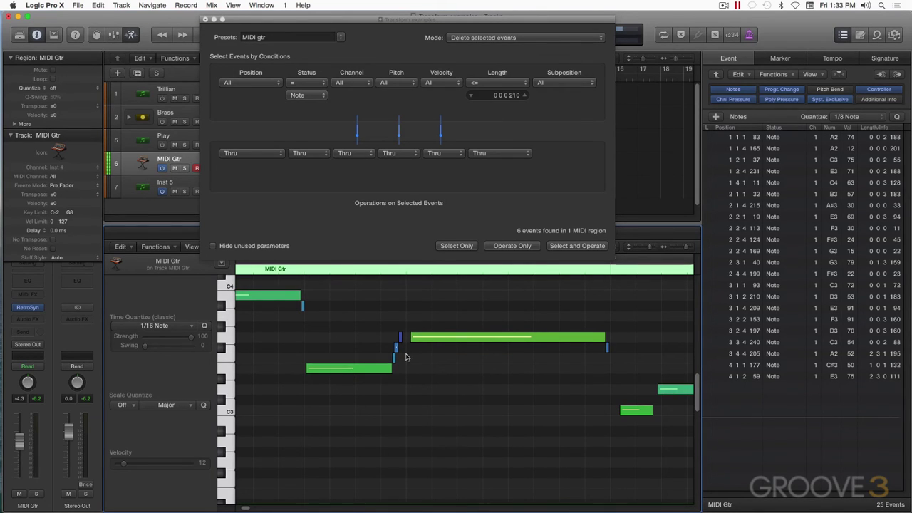
Reselect the six short notes, zoom out to fit all notes, and delete them.
{"action": "left_click", "coordinate": [456, 245]}
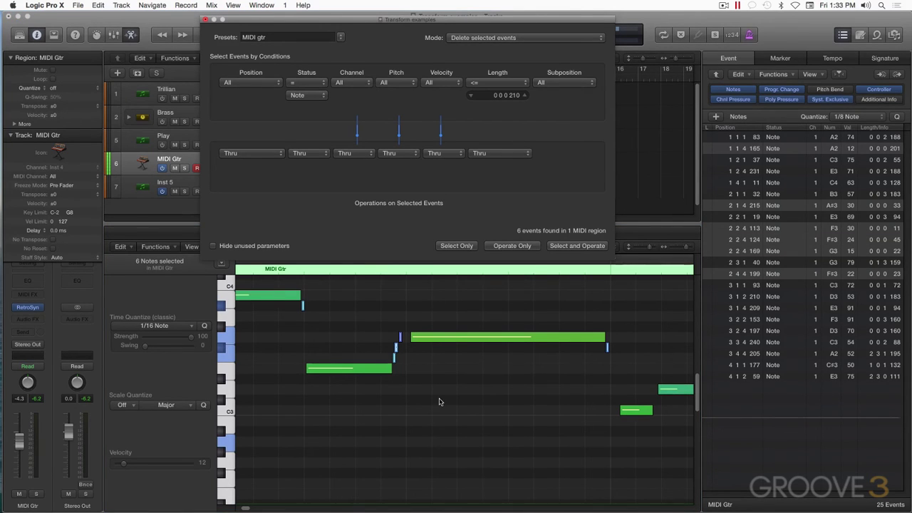
{"action": "key", "text": "z"}
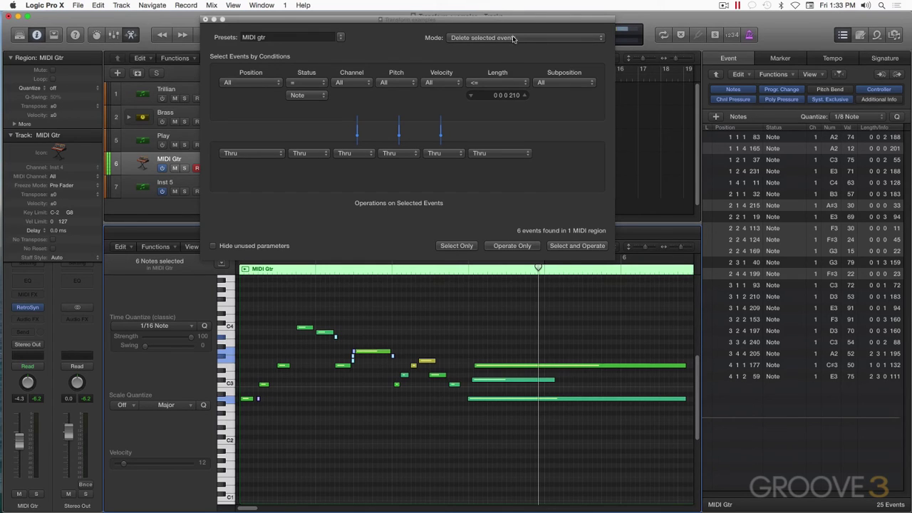
{"action": "left_click", "coordinate": [501, 245]}
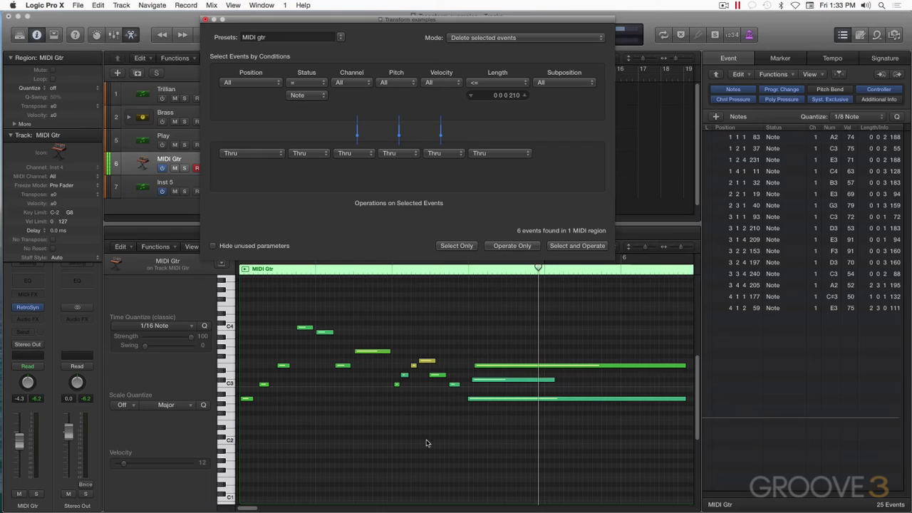
{"action": "key", "text": "super+a"}
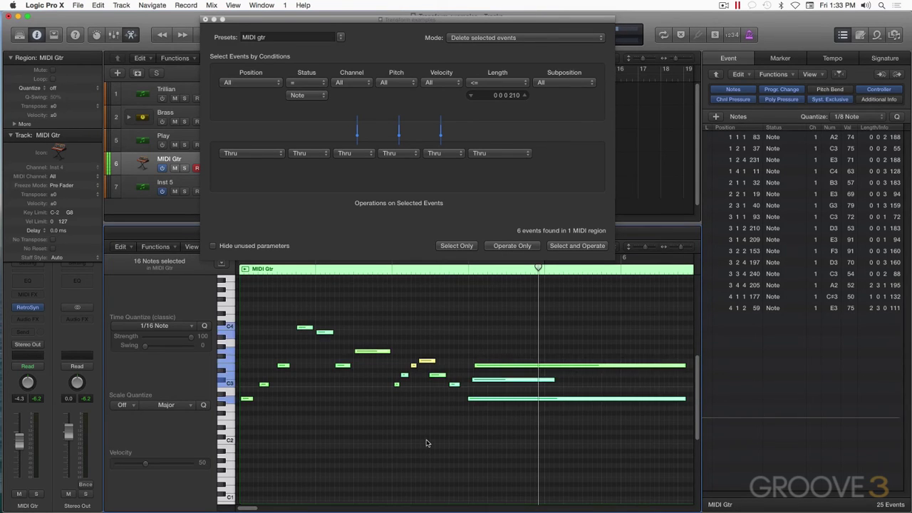
{"action": "key", "text": "z"}
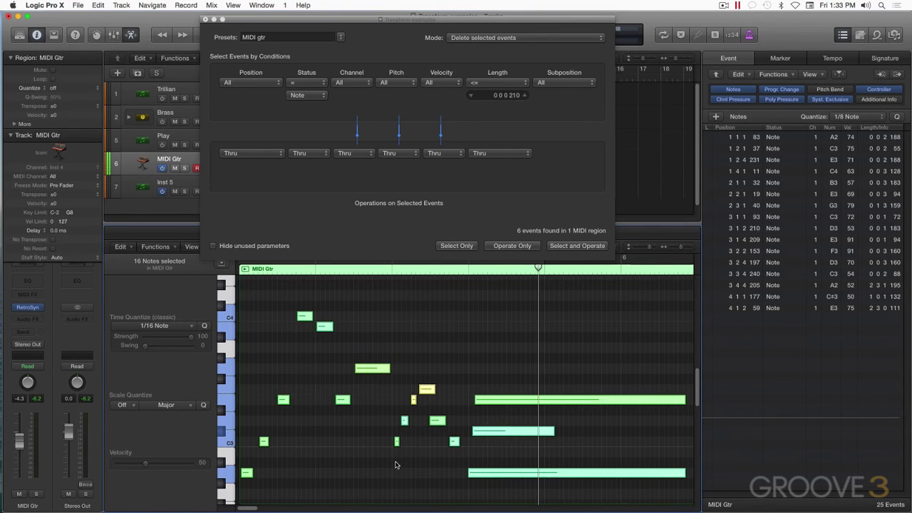
{"action": "key", "text": "Return"}
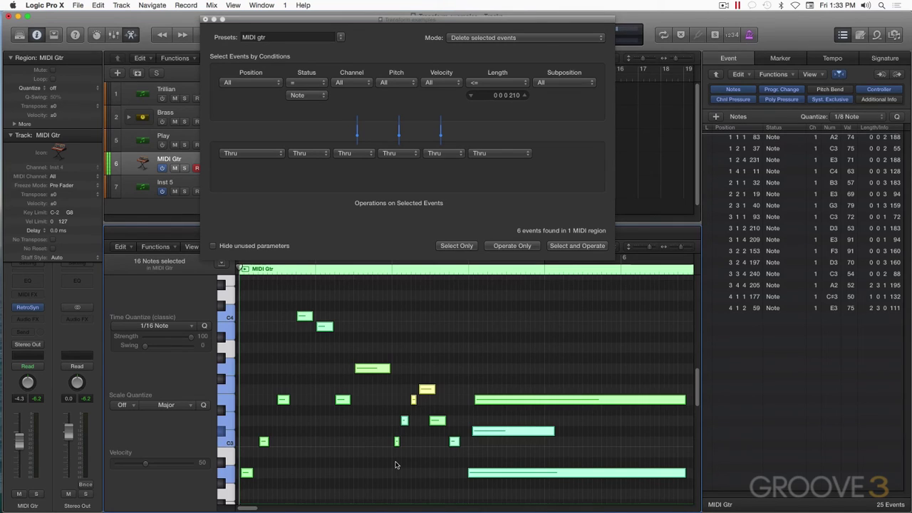
{"action": "key", "text": "space"}
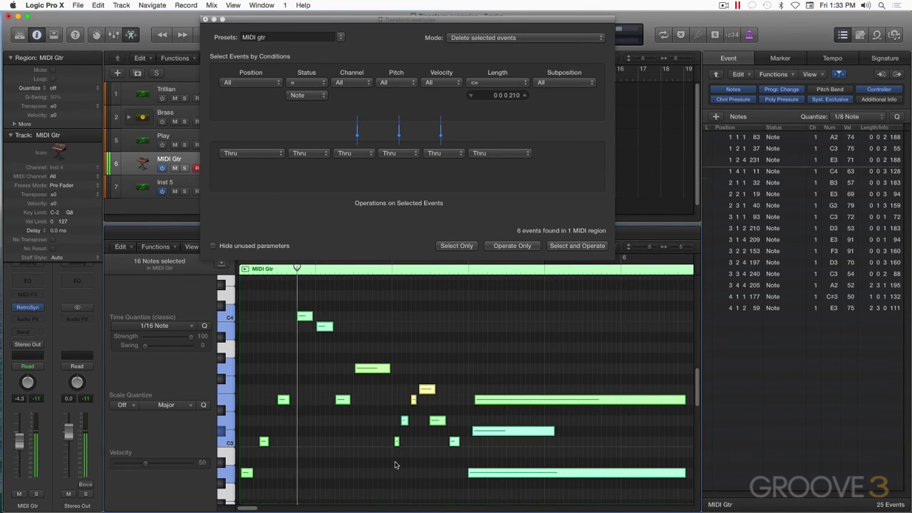